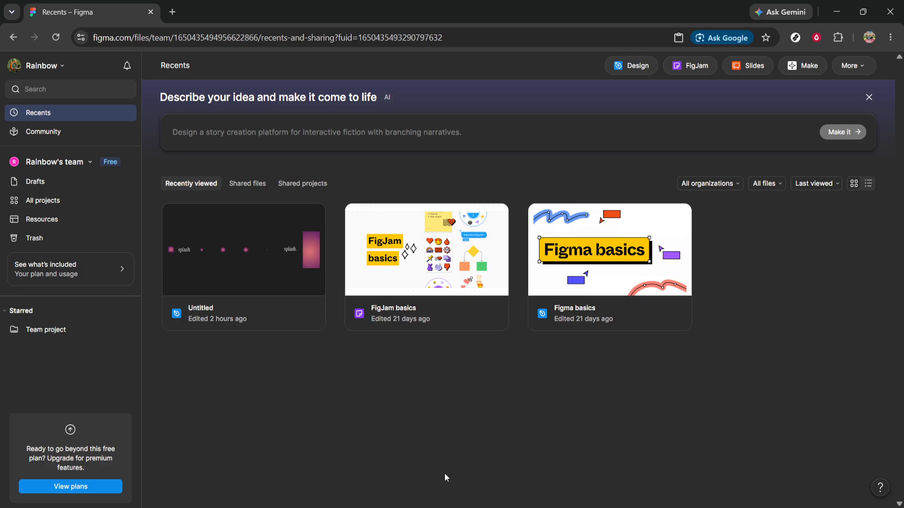
# Step: Create a new Design file in the Team project
pyautogui.click(53, 332)
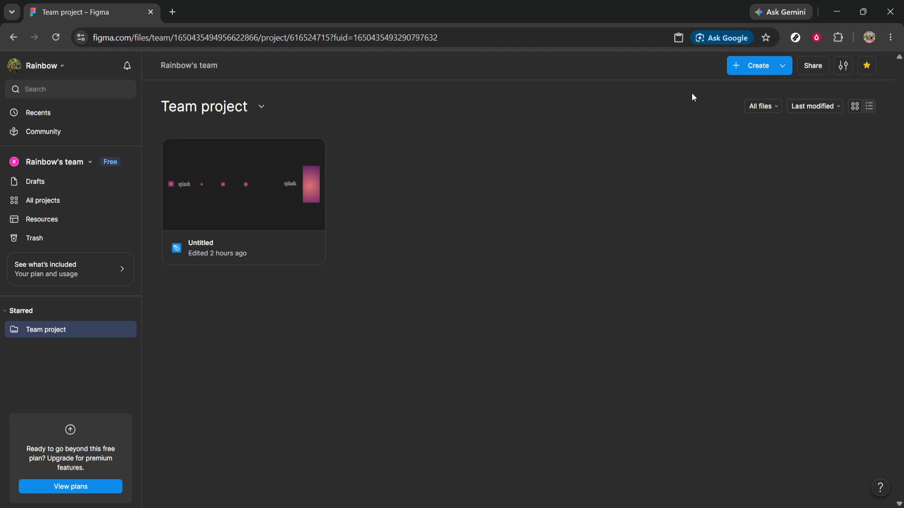
pyautogui.click(755, 67)
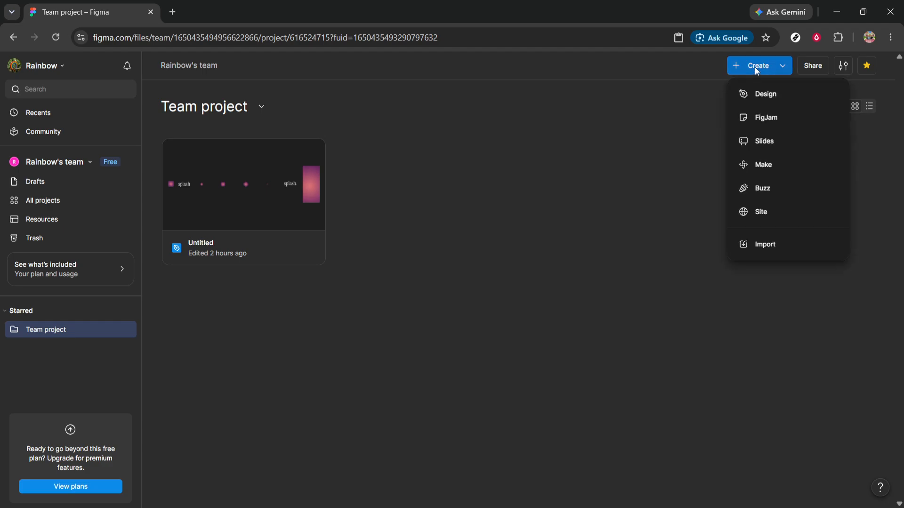
pyautogui.click(763, 95)
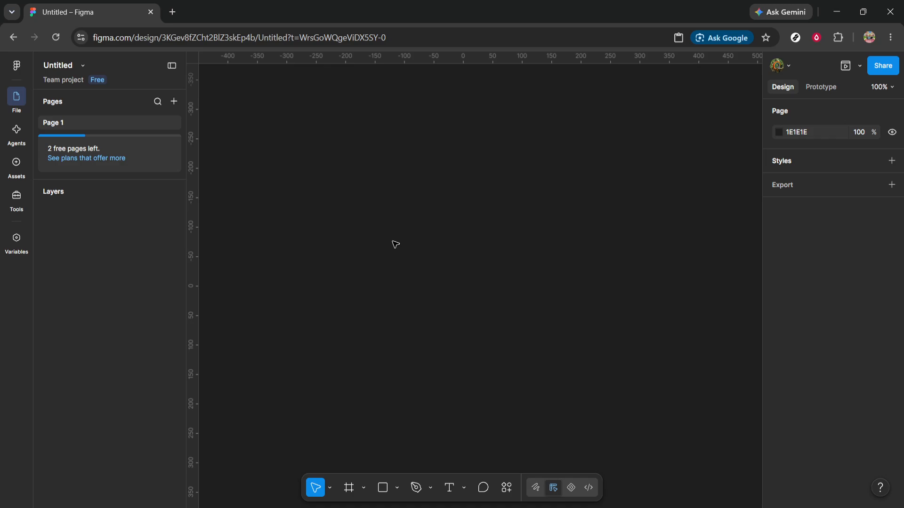
# Step: Paste the copied gradient logo and "splash" text onto the empty canvas
pyautogui.rightClick(316, 211)
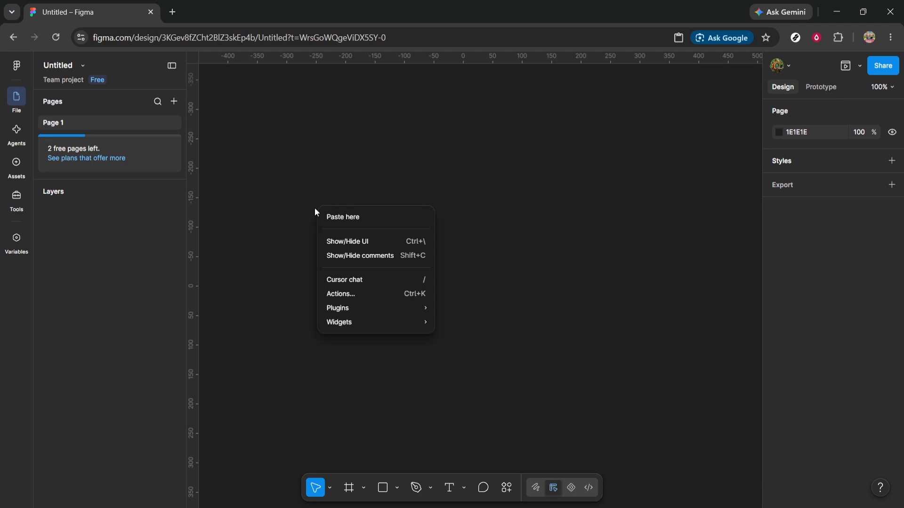
pyautogui.click(342, 217)
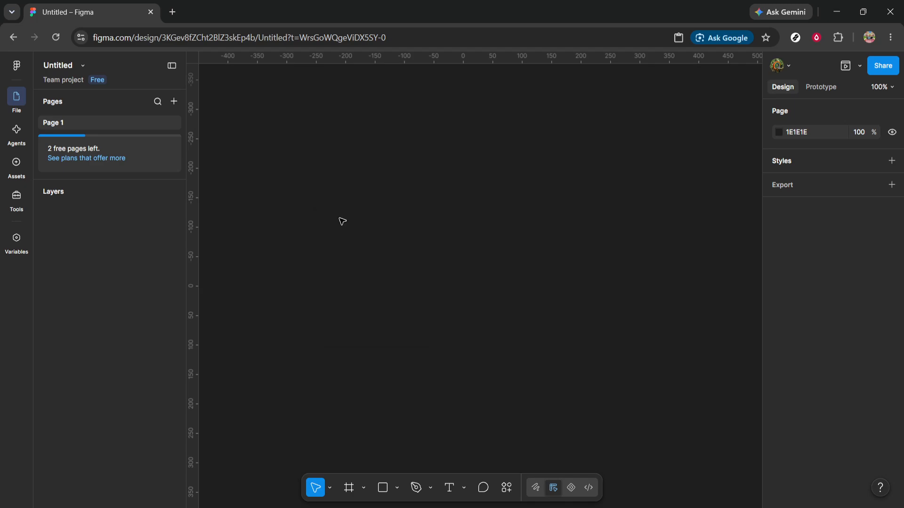
pyautogui.scroll(-5, 357, 261)
pyautogui.click(372, 294)
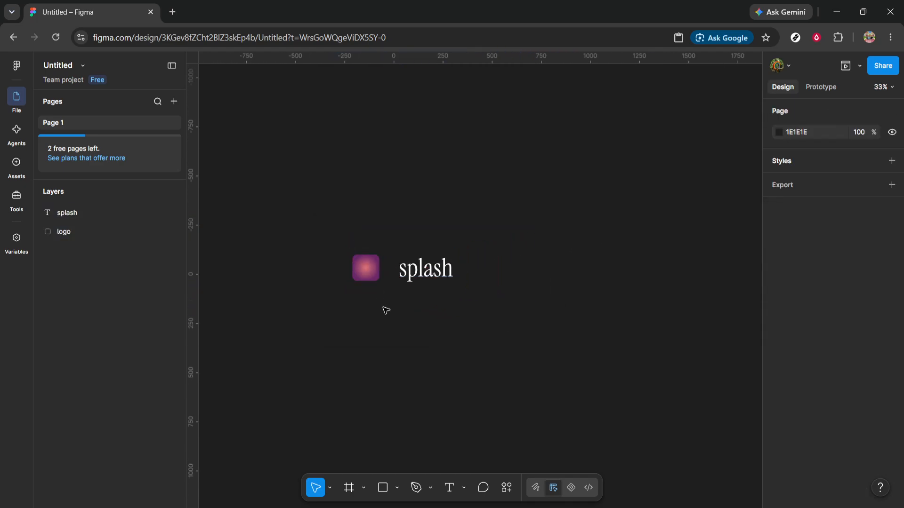
# Step: Draw a frame about 298 × 150 around the "splash" text and remove its white fill
pyautogui.hscroll(3, 383, 309)
pyautogui.scroll(-2, 383, 309)
pyautogui.scroll(-1, 373, 254)
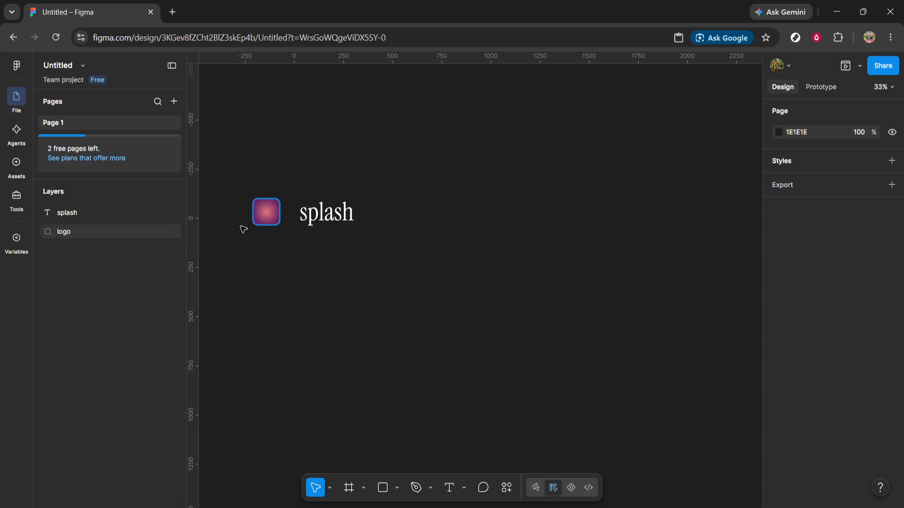
pyautogui.click(348, 487)
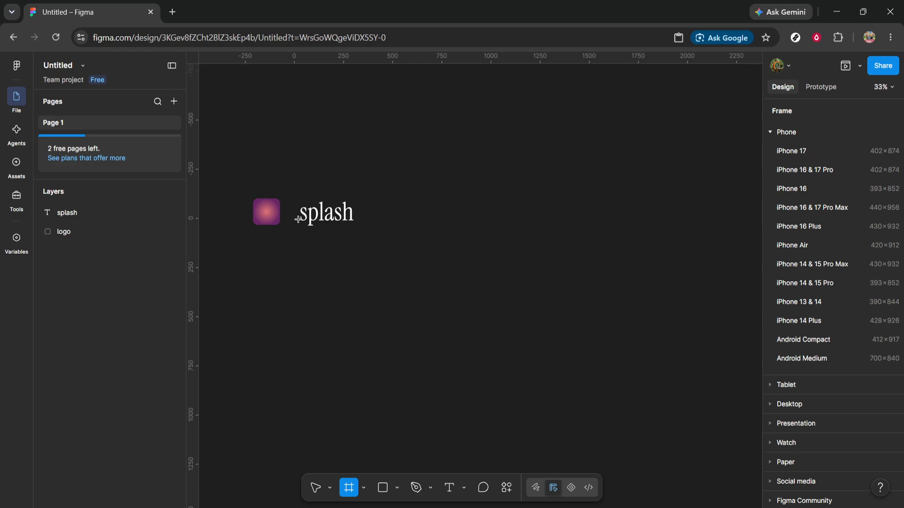
pyautogui.moveTo(300, 228); pyautogui.dragTo(358, 199)
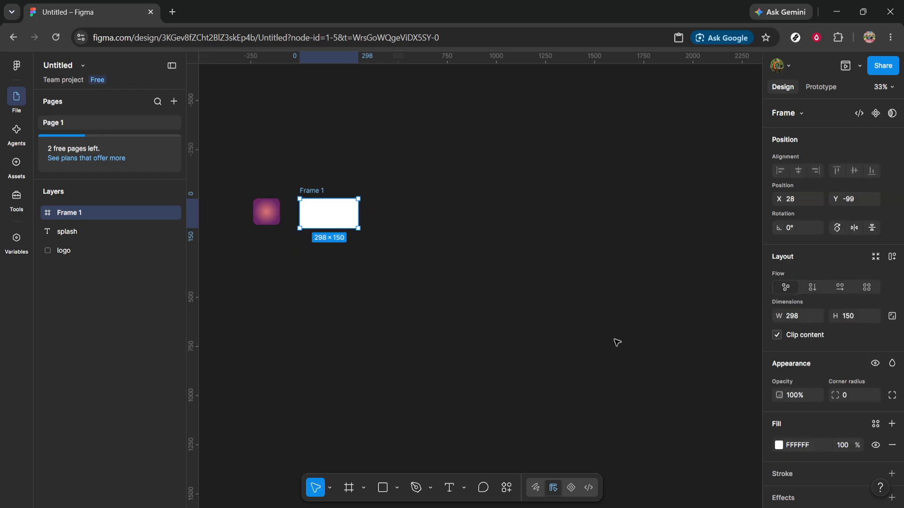
pyautogui.click(892, 445)
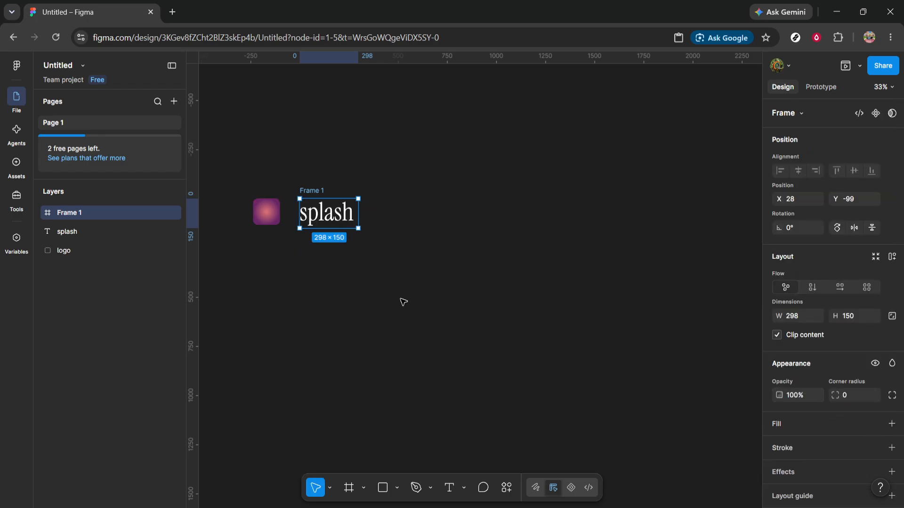
# Step: Nest the "splash" text layer inside the new transparent frame
pyautogui.click(74, 233)
pyautogui.moveTo(78, 212); pyautogui.dragTo(78, 212)
pyautogui.click(97, 329)
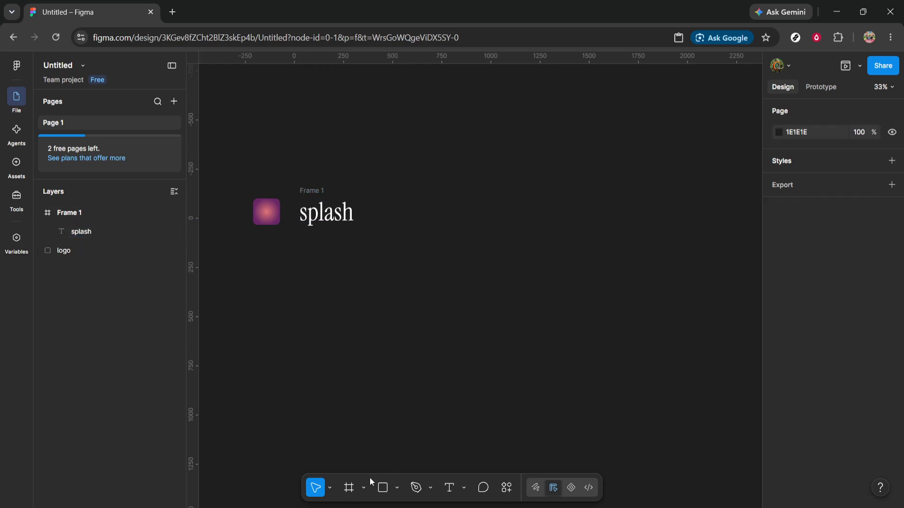
# Step: Add an iPhone 17 frame beside the text and duplicate it into an evenly spaced row of six
pyautogui.click(349, 488)
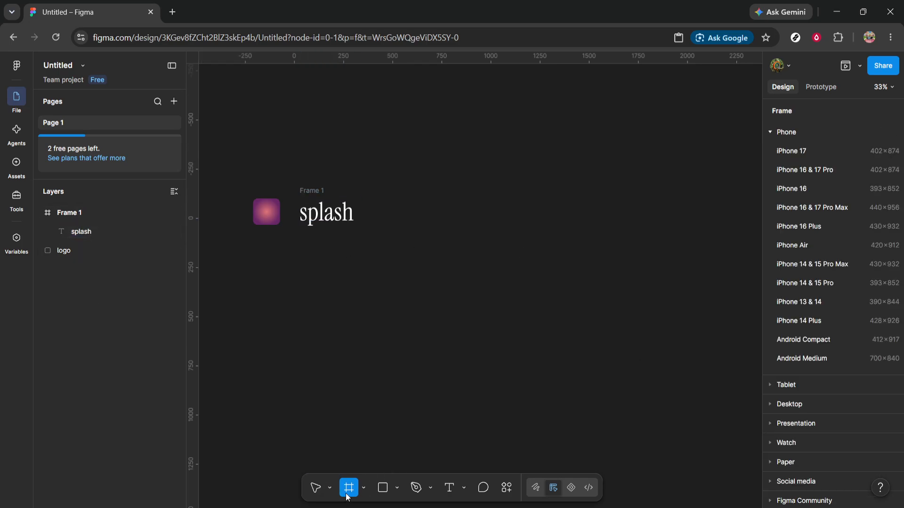
pyautogui.click(805, 150)
pyautogui.moveTo(451, 190); pyautogui.dragTo(687, 164)
pyautogui.hscroll(5, 635, 166)
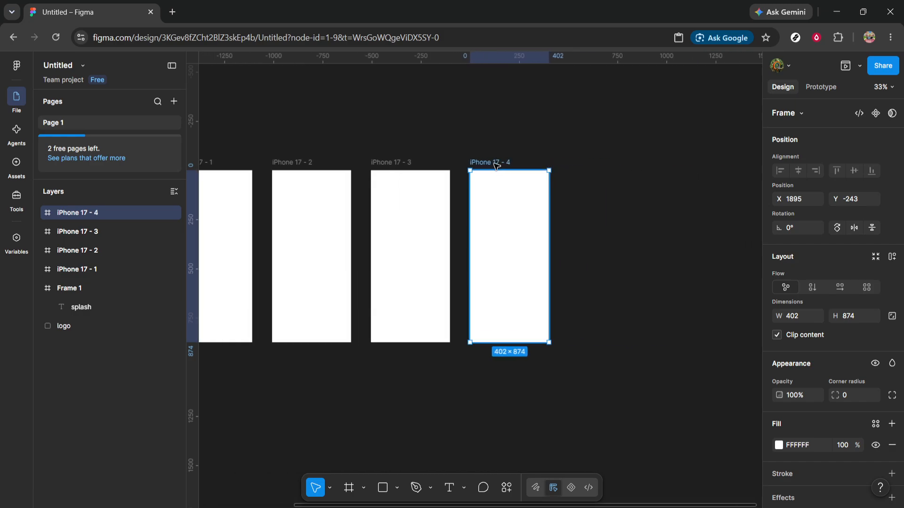
pyautogui.keyDown('alt'); pyautogui.moveTo(496, 165); pyautogui.dragTo(692, 165); pyautogui.keyUp('alt')
pyautogui.scroll(-3, 689, 215)
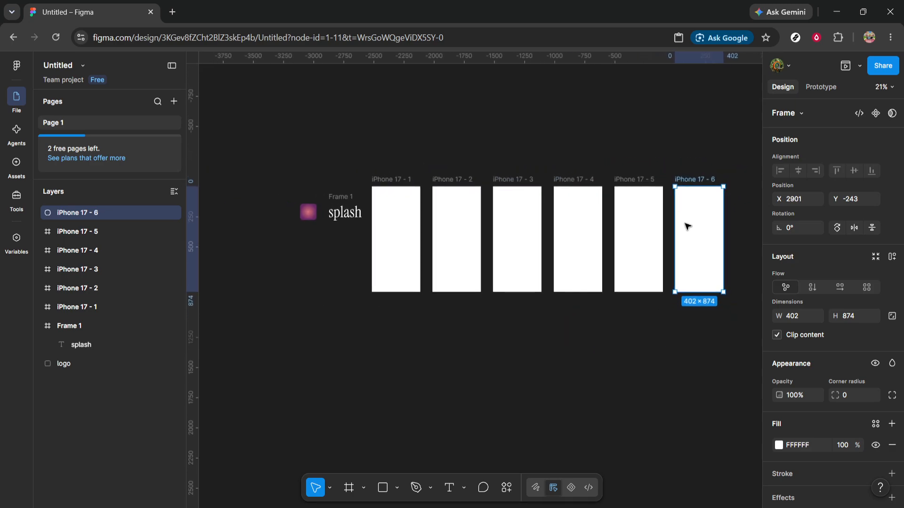
# Step: Remove the white fill from all six iPhone 17 frames at once
pyautogui.moveTo(732, 253); pyautogui.dragTo(441, 248)
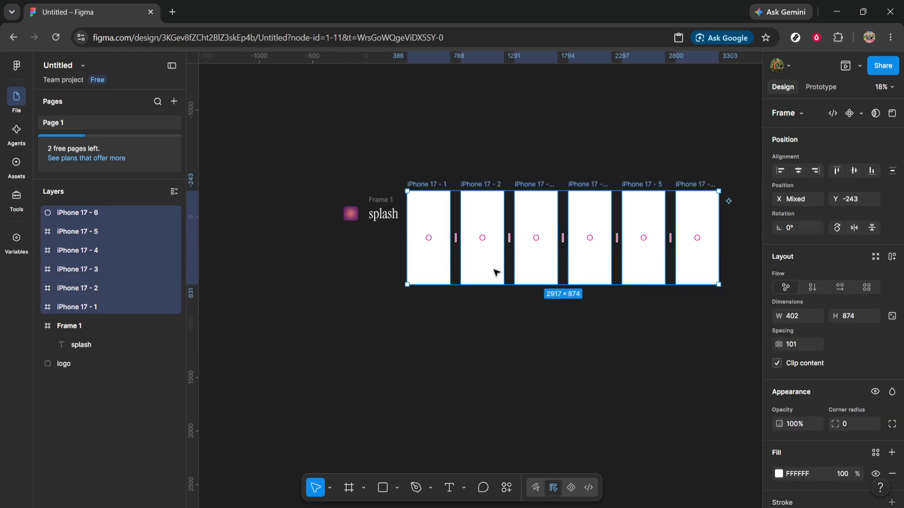
pyautogui.click(892, 475)
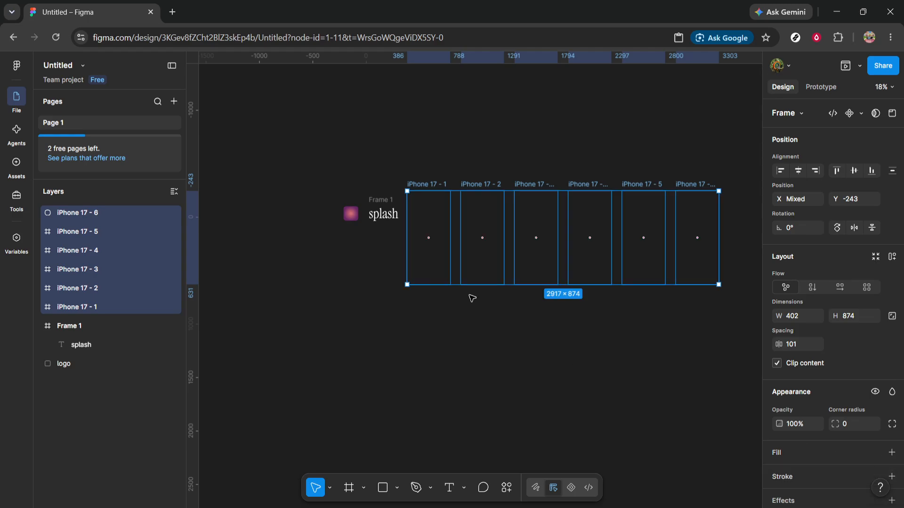
pyautogui.click(469, 328)
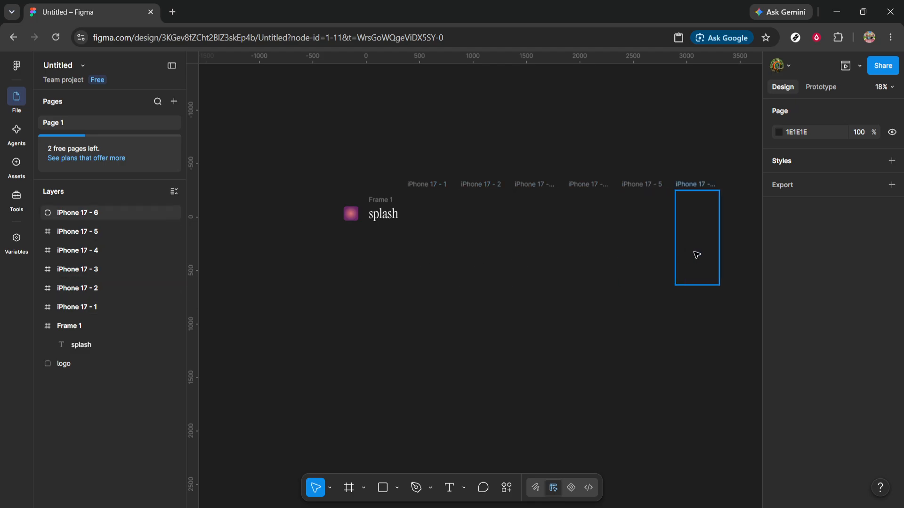
# Step: Place a copy of the logo in the first iPhone frame, resize it to 60 × 60 and centre it there
pyautogui.keyDown('ctrl'); pyautogui.scroll(5, 704, 254); pyautogui.keyUp('ctrl')
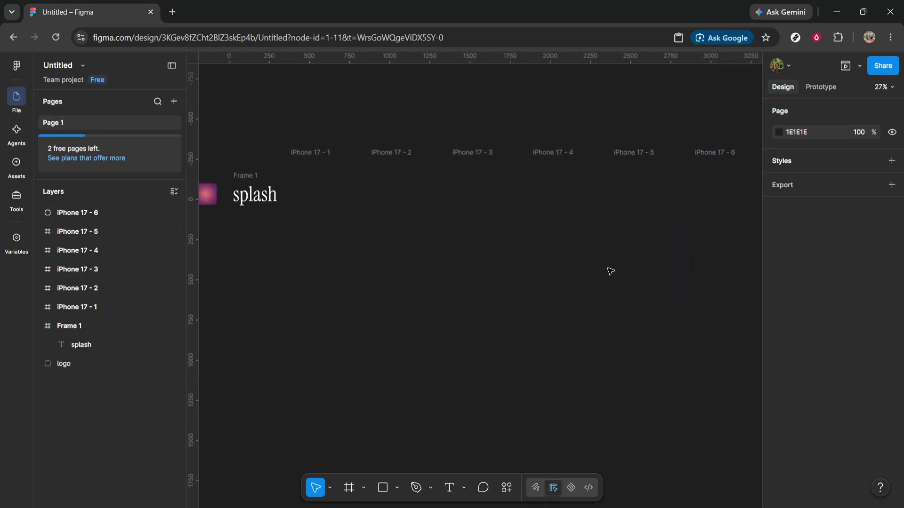
pyautogui.keyDown('ctrl'); pyautogui.scroll(3, 331, 262); pyautogui.keyUp('ctrl')
pyautogui.keyDown('alt'); pyautogui.moveTo(324, 169); pyautogui.dragTo(497, 226); pyautogui.keyUp('alt')
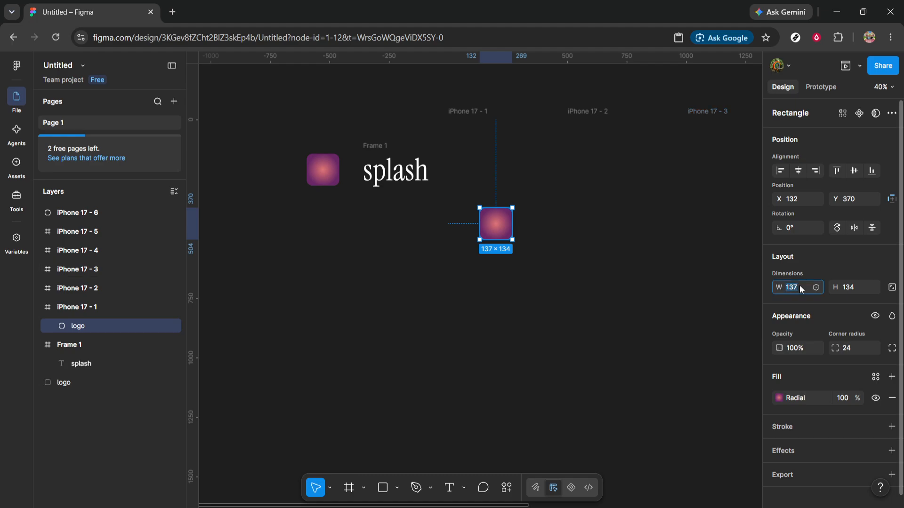
pyautogui.write('60')
pyautogui.click(855, 287)
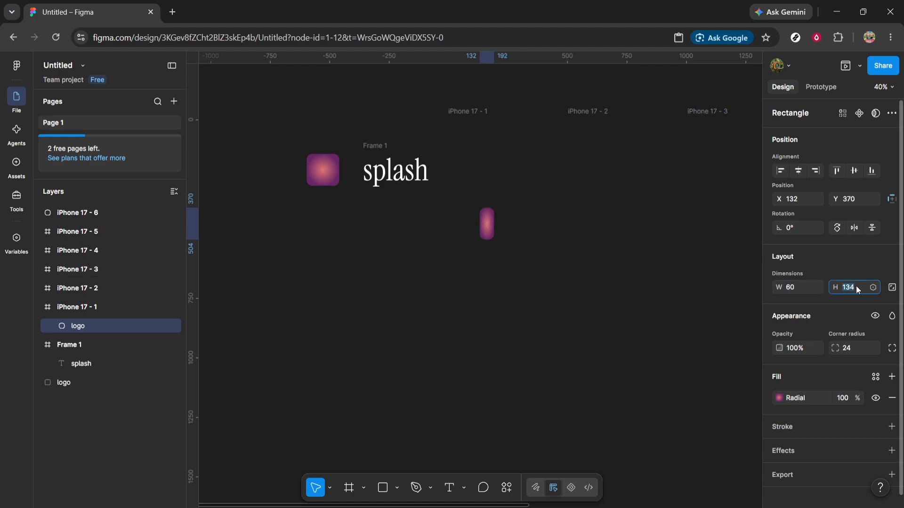
pyautogui.write('60')
pyautogui.press('Return')
pyautogui.click(500, 295)
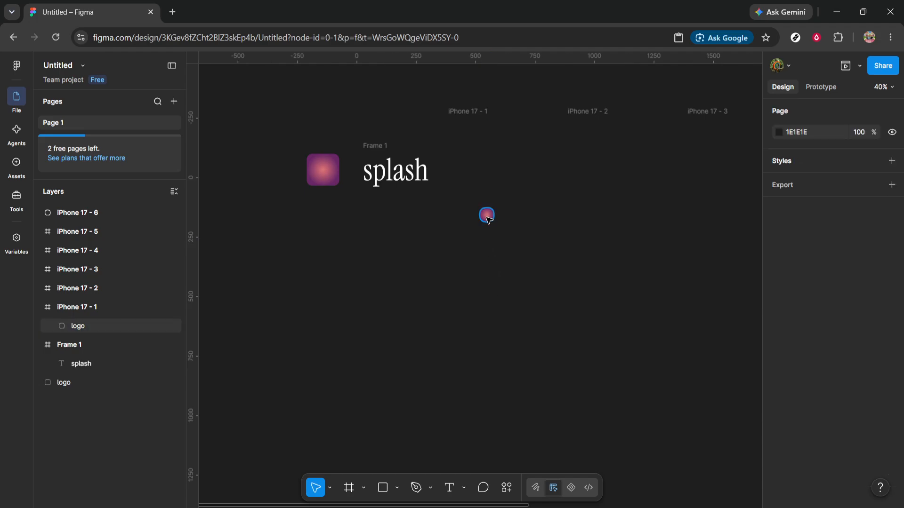
pyautogui.click(488, 216)
# Step: Copy the small logo into the second iPhone frame, enlarge it to 100 × 100 and centre it in the frame
pyautogui.moveTo(490, 219); pyautogui.dragTo(616, 225)
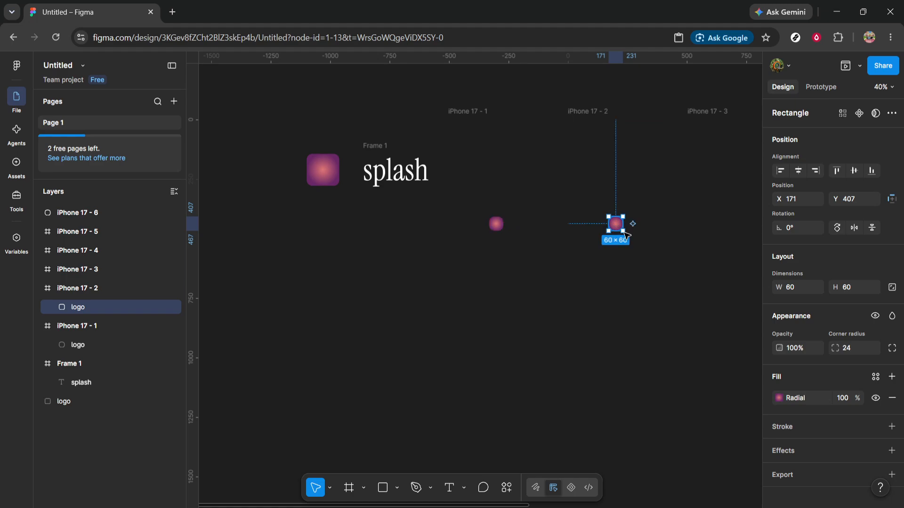
pyautogui.write('100')
pyautogui.click(857, 287)
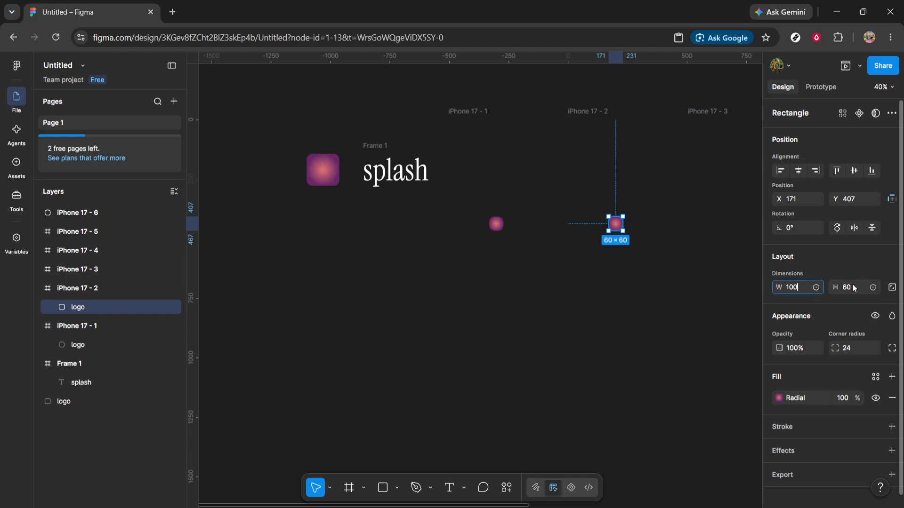
pyautogui.write('100')
pyautogui.click(636, 261)
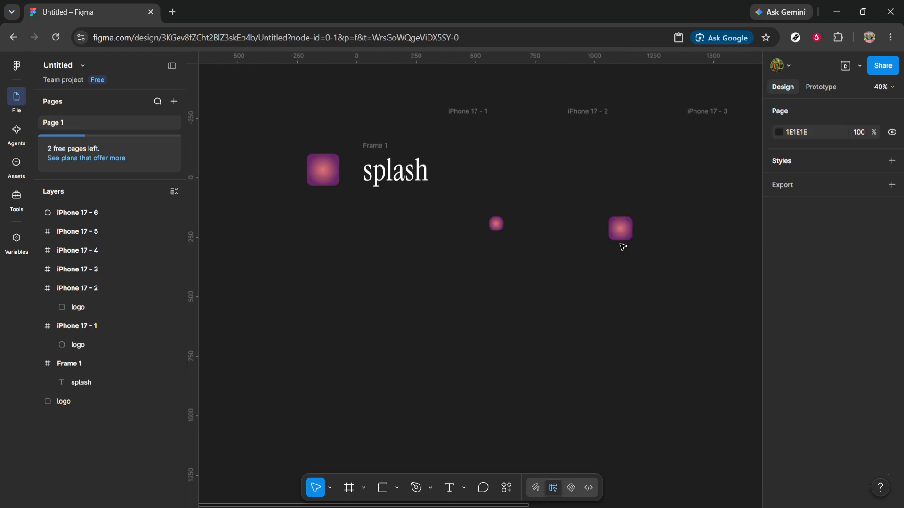
pyautogui.moveTo(616, 234); pyautogui.dragTo(616, 229)
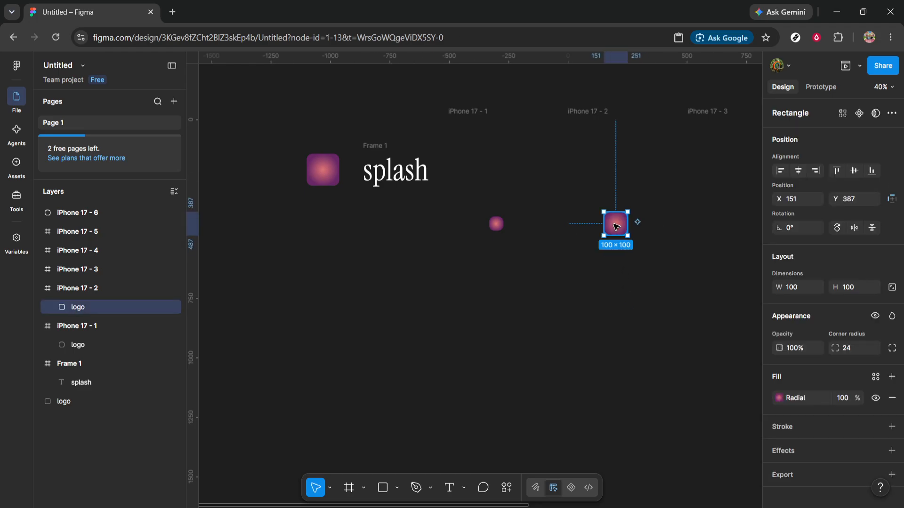
# Step: Copy the 100 × 100 logo to the middle of the third iPhone frame and rotate it 45°
pyautogui.hscroll(3, 616, 227)
pyautogui.moveTo(486, 227); pyautogui.dragTo(602, 228)
pyautogui.click(807, 228)
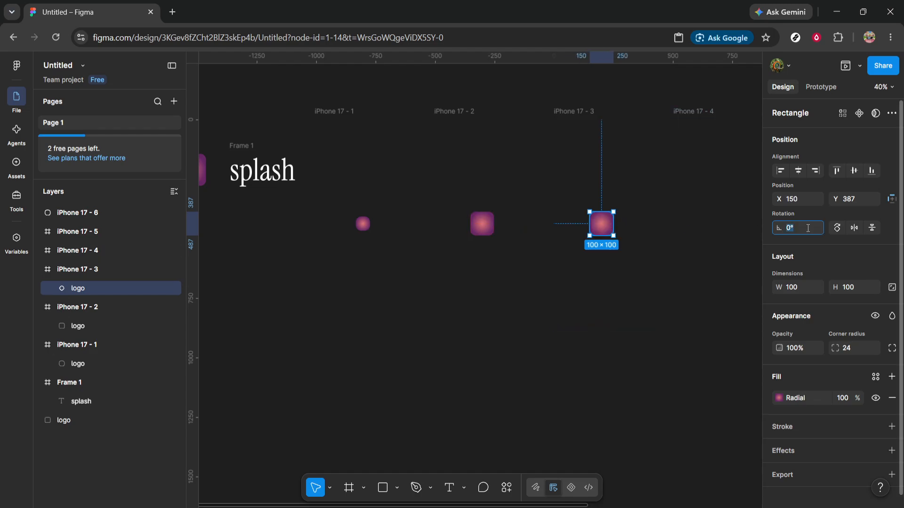
pyautogui.write('45')
pyautogui.click(611, 281)
# Step: Copy the rotated logo into the fourth iPhone frame and shrink it to 20 × 20
pyautogui.hscroll(3, 496, 259)
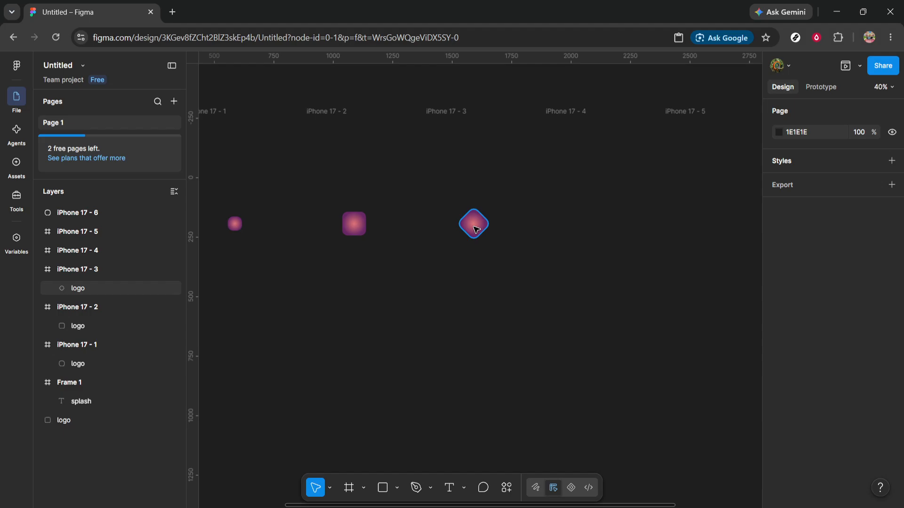
pyautogui.moveTo(475, 229); pyautogui.dragTo(594, 227)
pyautogui.click(804, 288)
pyautogui.write('20')
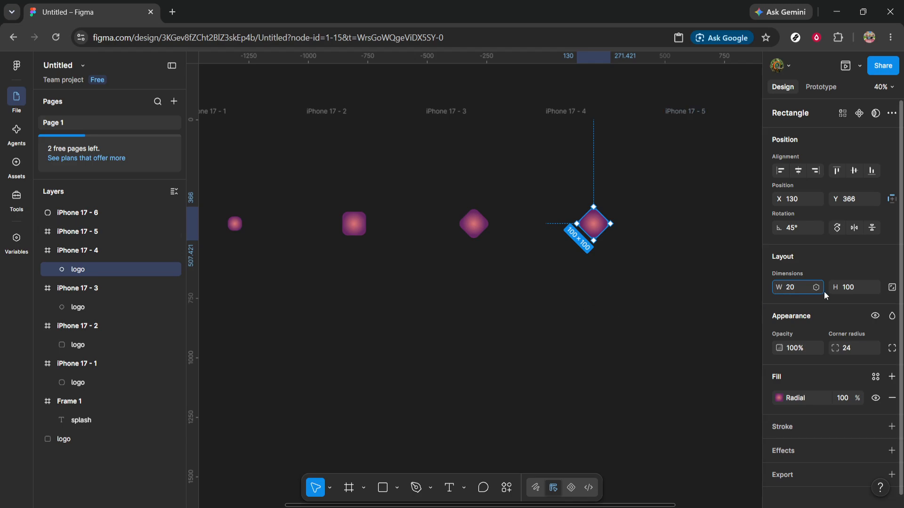
pyautogui.click(860, 289)
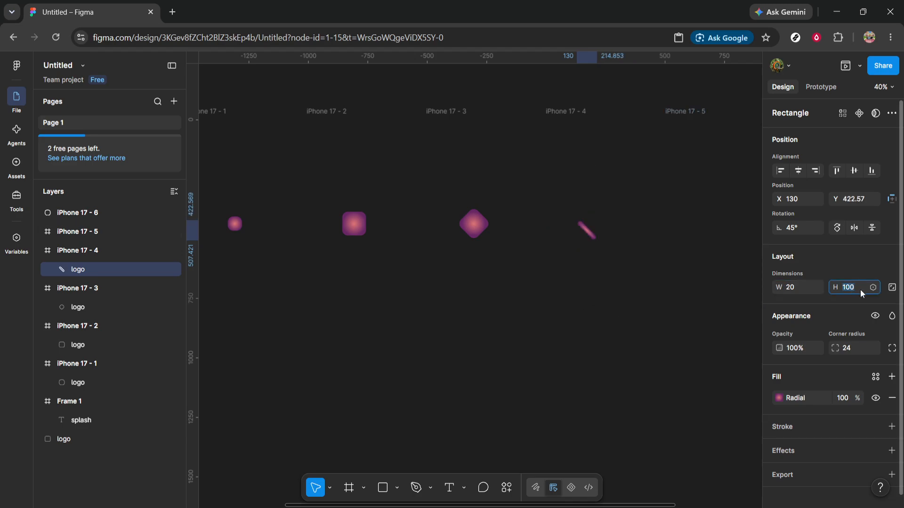
pyautogui.write('20')
pyautogui.press('Return')
pyautogui.click(551, 292)
# Step: Centre the 20 × 20 logo in the fourth iPhone frame at X 187, Y 423
pyautogui.scroll(4, 579, 267)
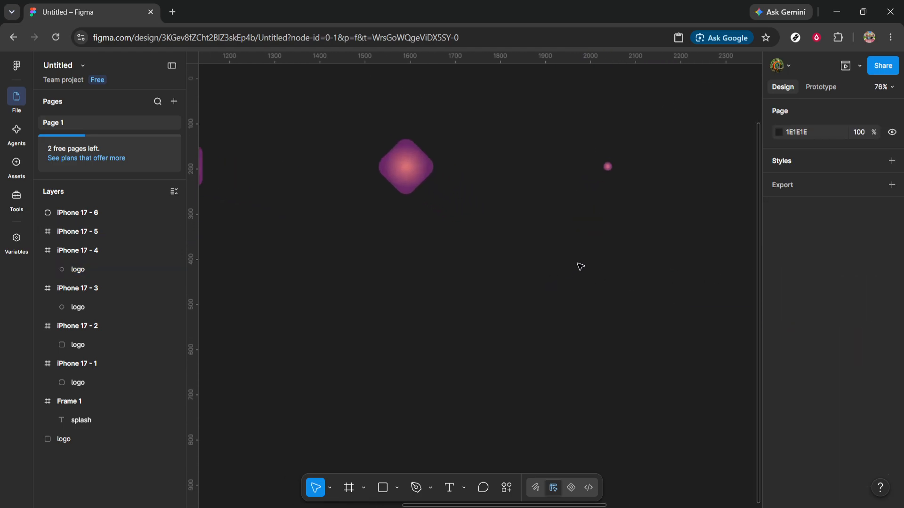
pyautogui.scroll(4, 581, 262)
pyautogui.scroll(-1, 581, 262)
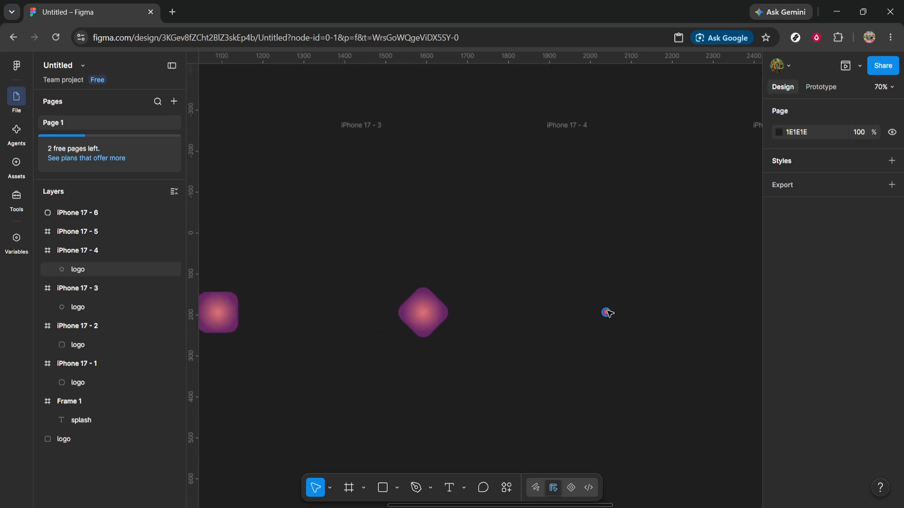
pyautogui.moveTo(607, 313); pyautogui.dragTo(633, 312)
pyautogui.hscroll(3, 603, 317)
pyautogui.click(487, 343)
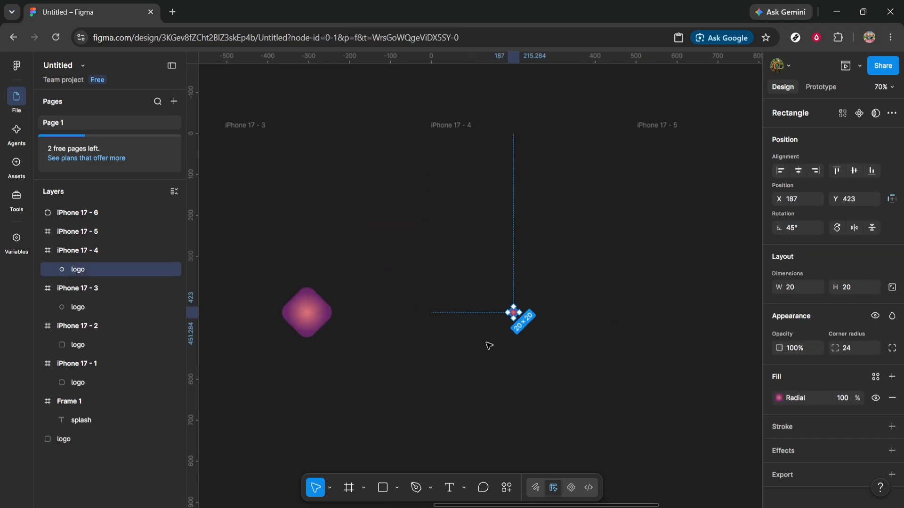
# Step: Copy the 20 × 20 logo to X 340, Y 423 in the fifth iPhone frame and a copy of the "splash" frame to its centre
pyautogui.moveTo(514, 313); pyautogui.dragTo(722, 313)
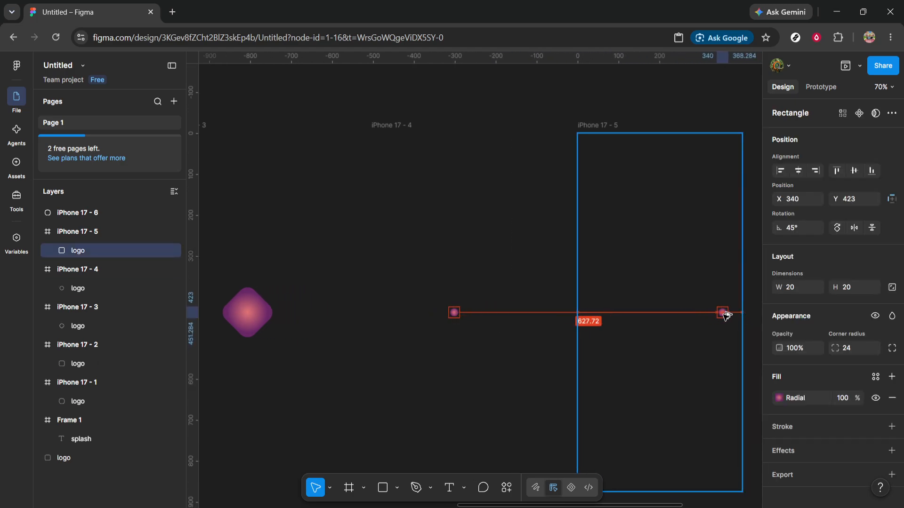
pyautogui.scroll(-5, 655, 318)
pyautogui.scroll(-1, 500, 318)
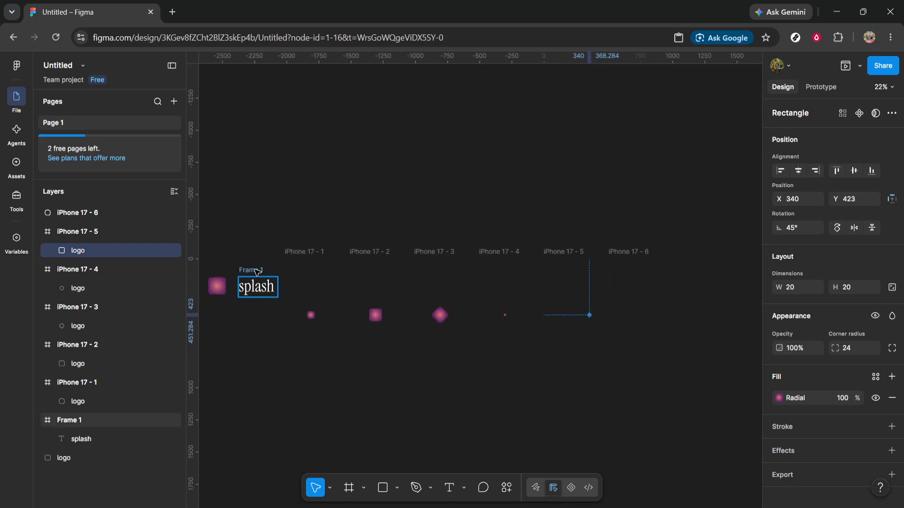
pyautogui.moveTo(256, 272); pyautogui.dragTo(570, 304)
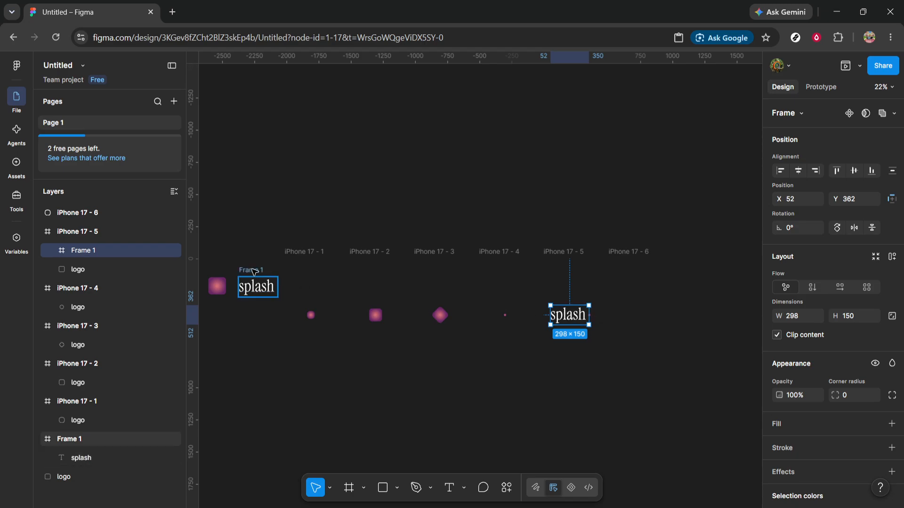
# Step: Copy the "splash" frame into the fourth iPhone frame at X 66, Y 362 with a width of 1
pyautogui.moveTo(254, 272); pyautogui.dragTo(490, 318)
pyautogui.scroll(5, 508, 322)
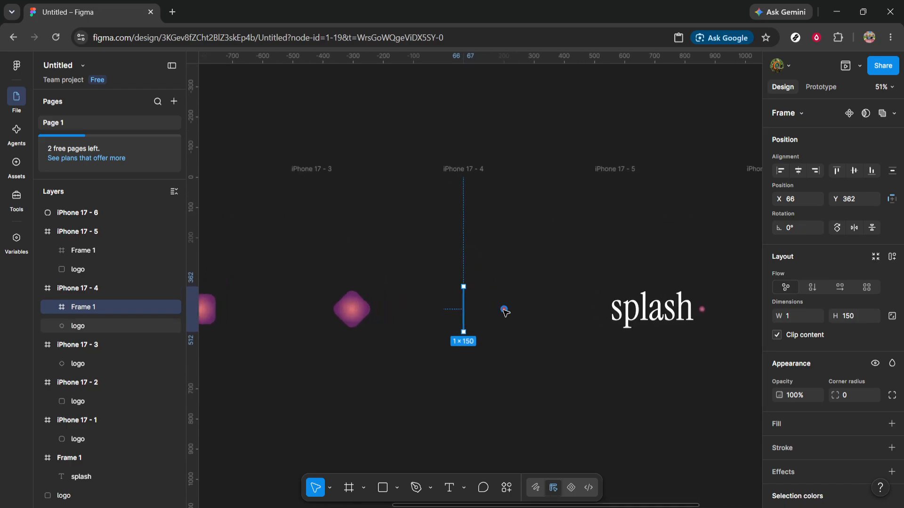
# Step: Copy the 20 × 20 logo into the sixth iPhone frame and enlarge it to 1000 × 1000, placed at X -494, Y -258
pyautogui.hscroll(3, 505, 313)
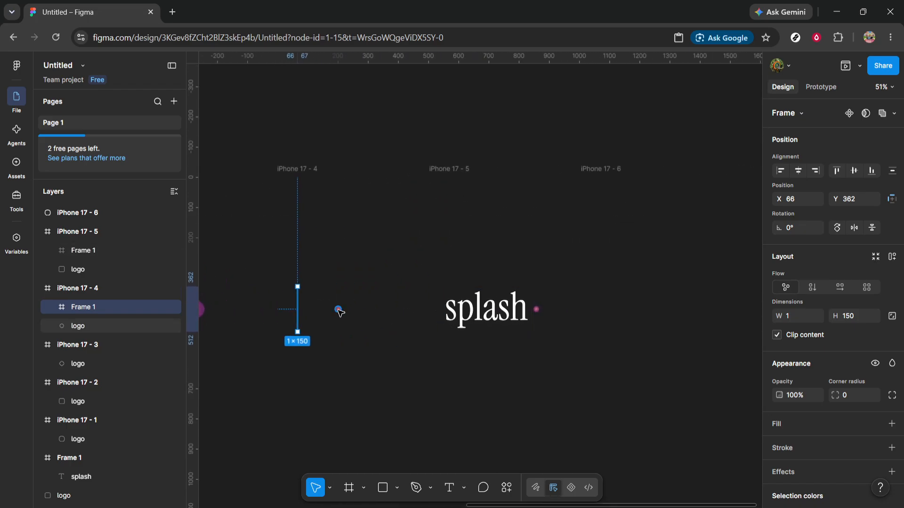
pyautogui.moveTo(339, 312); pyautogui.dragTo(641, 309)
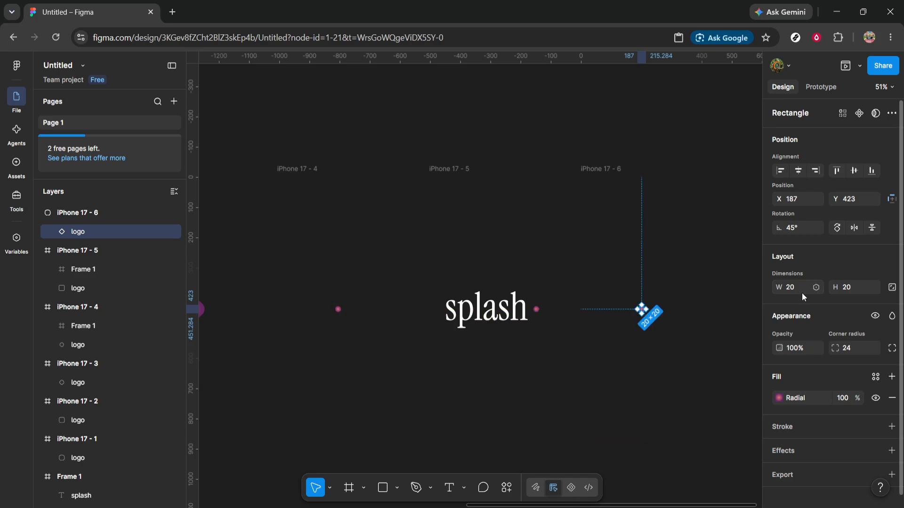
pyautogui.click(801, 289)
pyautogui.write('1000')
pyautogui.click(863, 284)
pyautogui.write('1000')
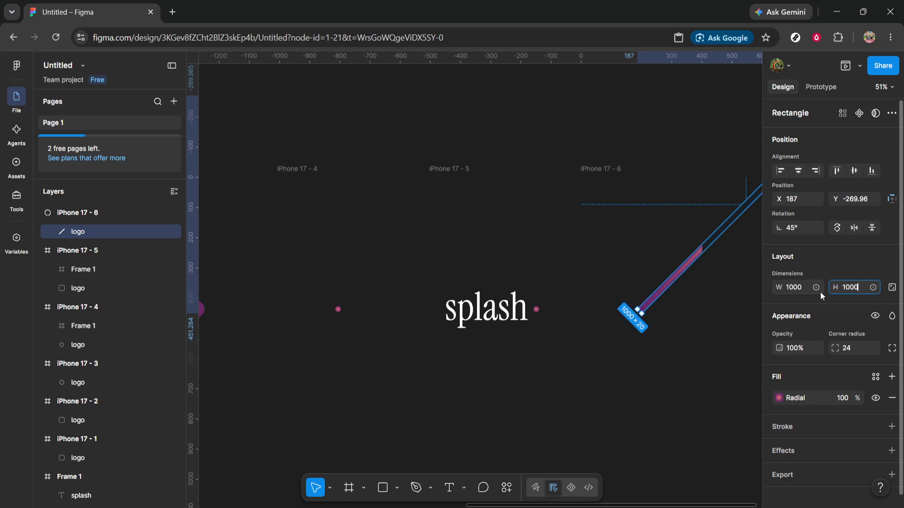
pyautogui.press('Return')
pyautogui.moveTo(622, 314); pyautogui.dragTo(602, 309)
pyautogui.moveTo(680, 309); pyautogui.dragTo(661, 310)
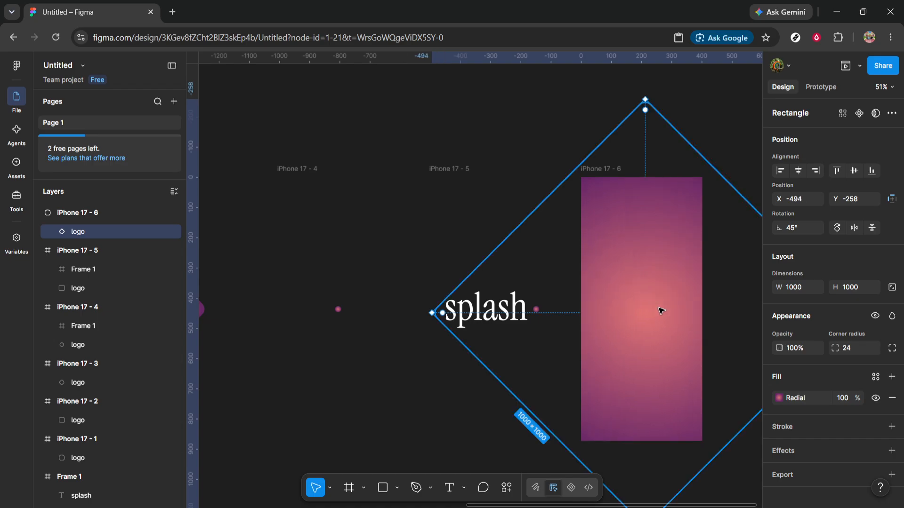
# Step: Make the iPhone 17 - 1 frame the prototype's flow starting point
pyautogui.hscroll(-7, 408, 307)
pyautogui.hscroll(-3, 391, 304)
pyautogui.click(335, 170)
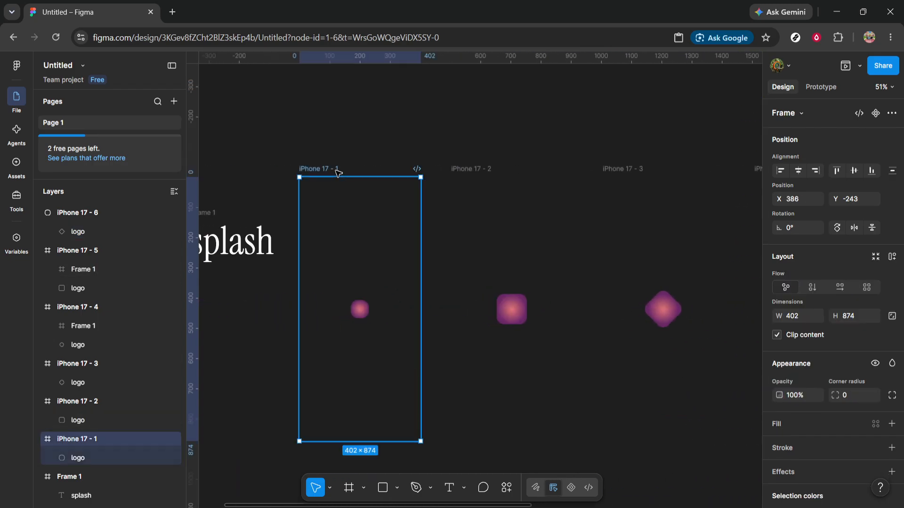
pyautogui.click(828, 84)
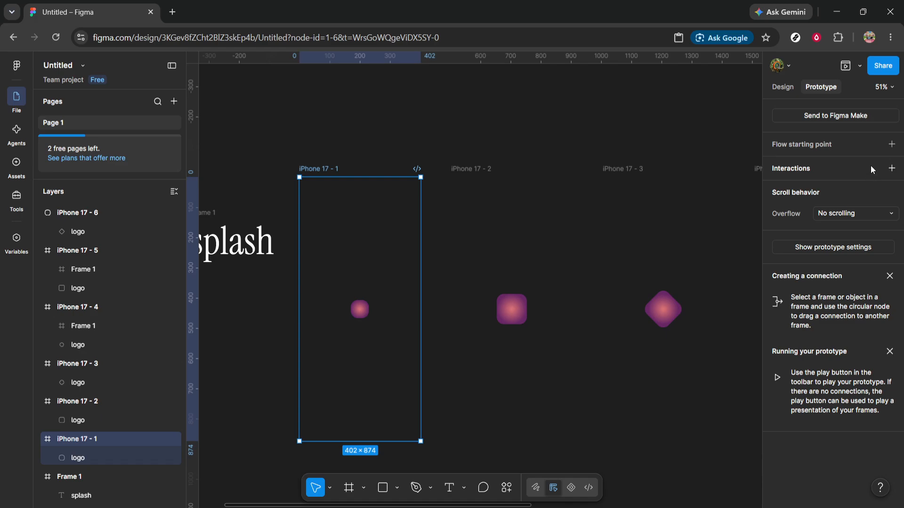
pyautogui.click(889, 145)
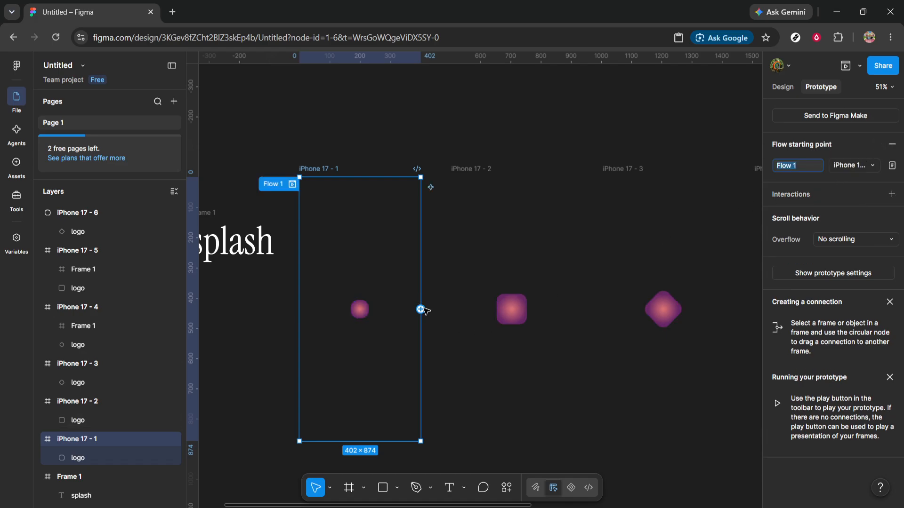
# Step: Connect iPhone 17 - 1 to iPhone 17 - 2 with an After delay trigger of 1 ms
pyautogui.moveTo(421, 309); pyautogui.dragTo(455, 314)
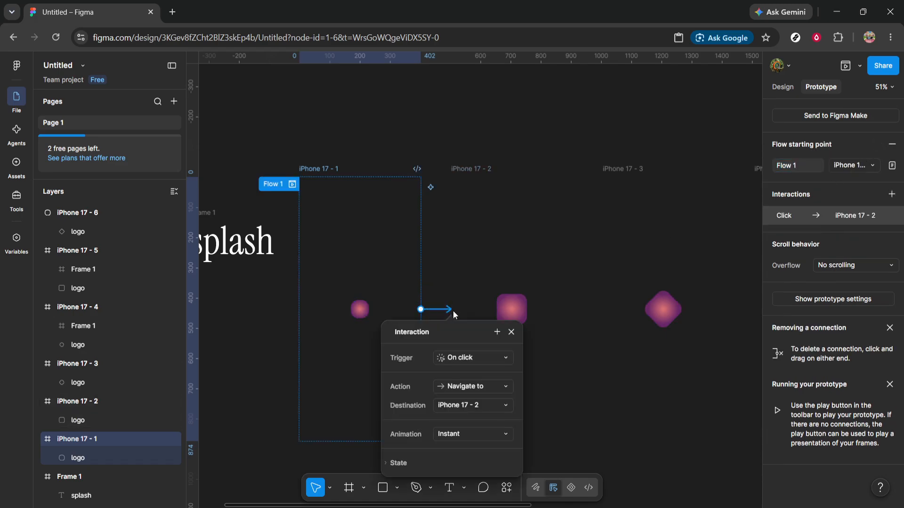
pyautogui.click(462, 357)
pyautogui.click(476, 488)
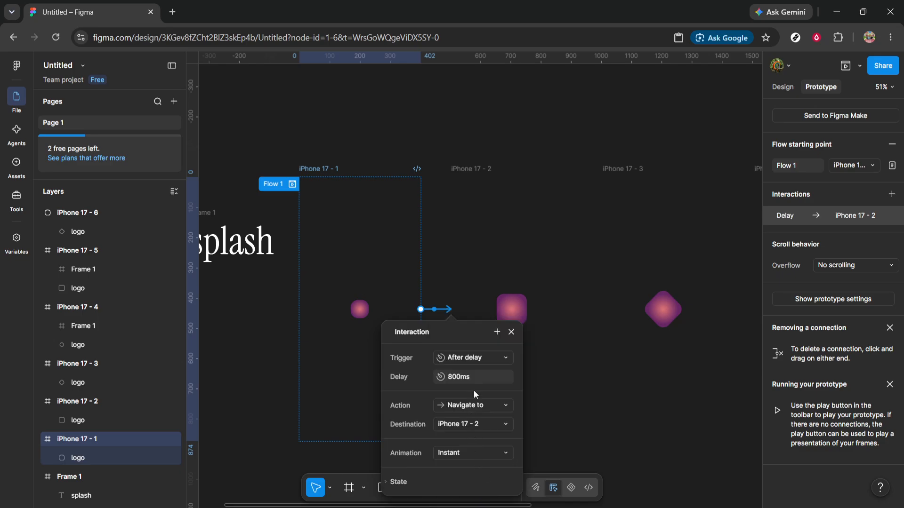
pyautogui.click(477, 376)
pyautogui.write('1ms')
# Step: Set the first connection's animation to Smart animate with Custom spring easing and a 400 ms duration
pyautogui.click(470, 453)
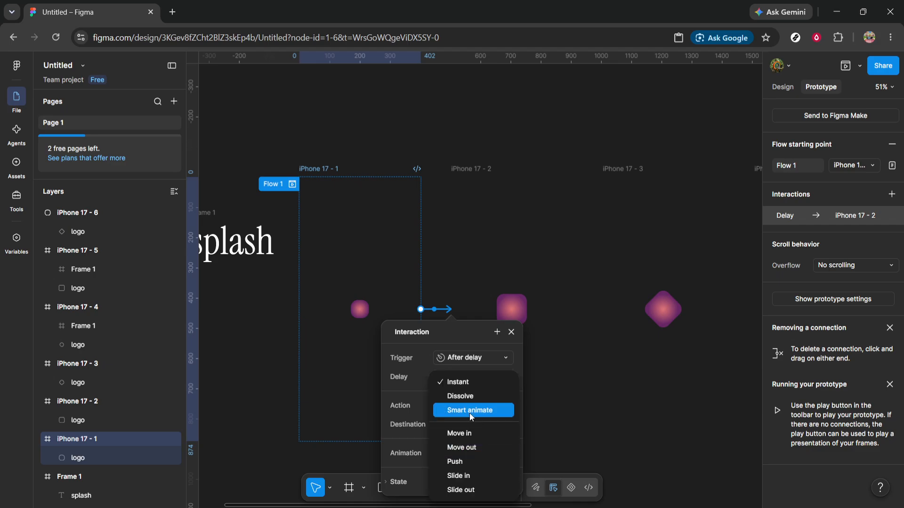
pyautogui.click(470, 410)
pyautogui.click(470, 406)
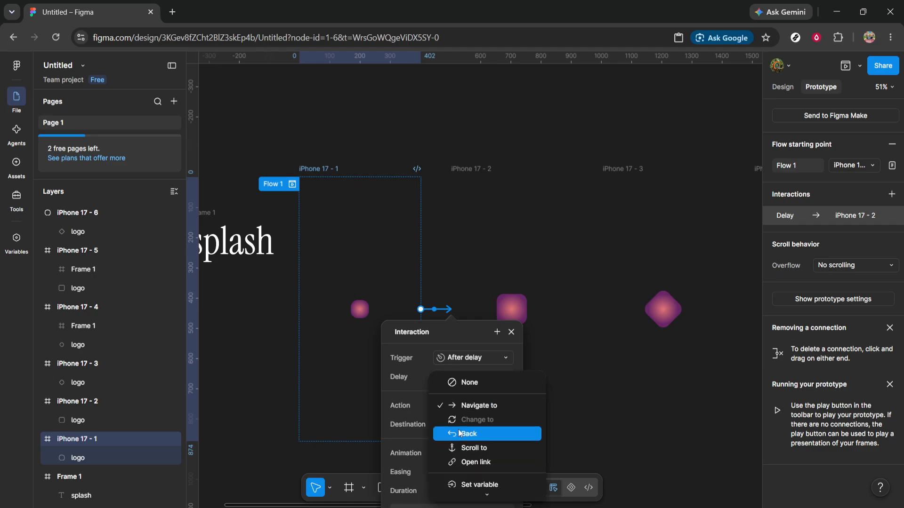
pyautogui.click(418, 391)
pyautogui.click(461, 440)
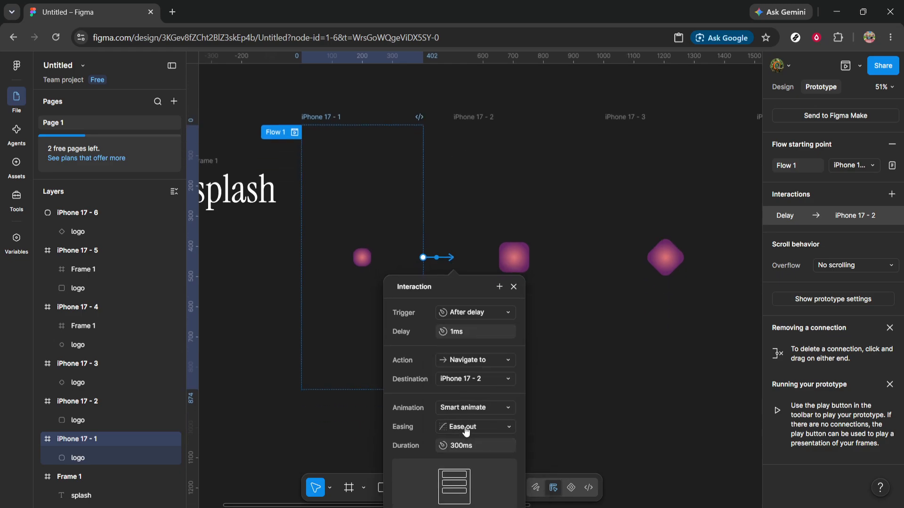
pyautogui.scroll(-3, 467, 431)
pyautogui.click(482, 483)
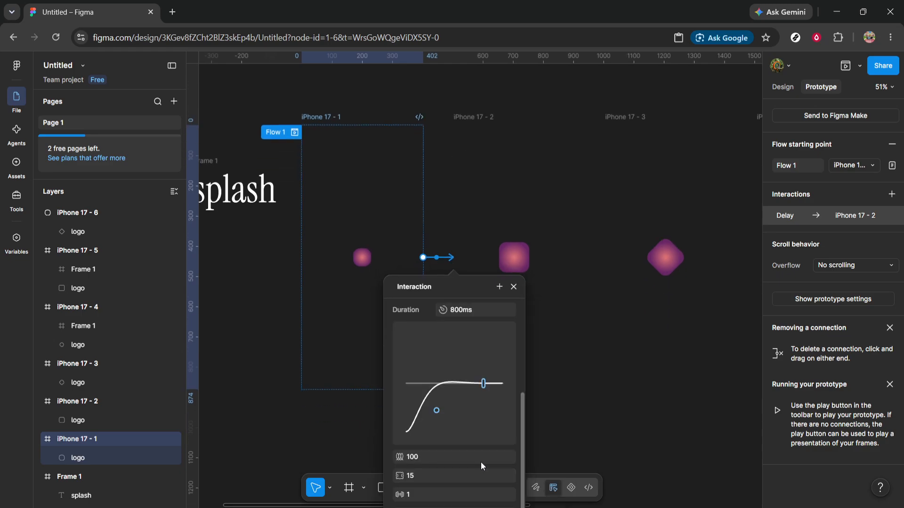
pyautogui.click(482, 312)
pyautogui.write('400ms')
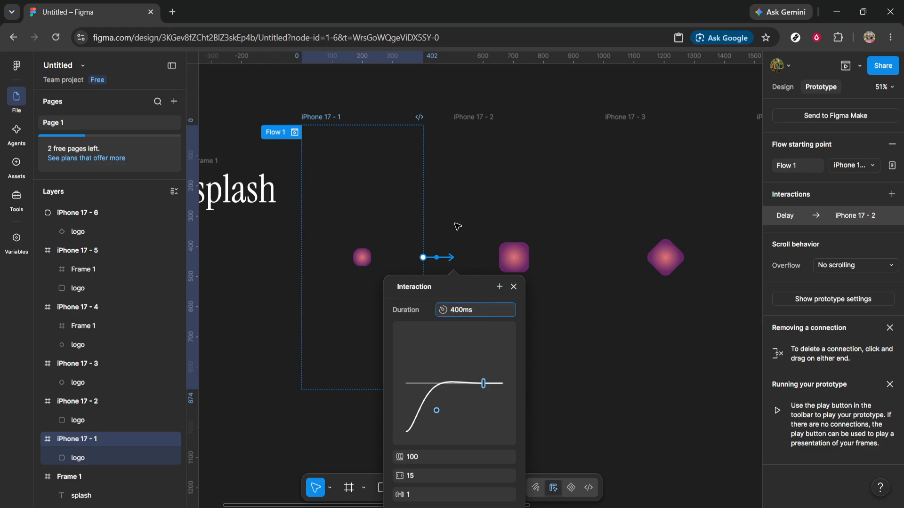
pyautogui.press('Return')
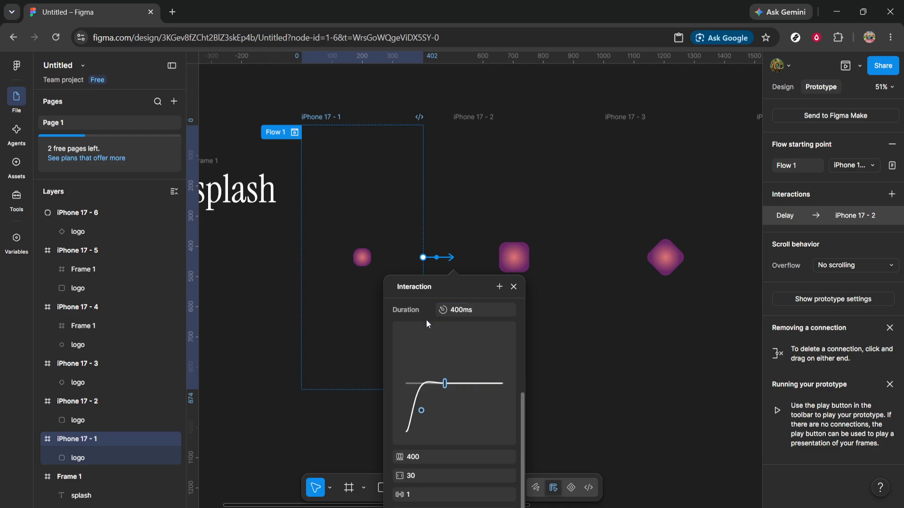
pyautogui.click(436, 201)
# Step: Connect iPhone 17 - 2 to iPhone 17 - 3 with an After delay trigger of 1 ms
pyautogui.click(468, 115)
pyautogui.moveTo(575, 258); pyautogui.dragTo(615, 259)
pyautogui.click(615, 314)
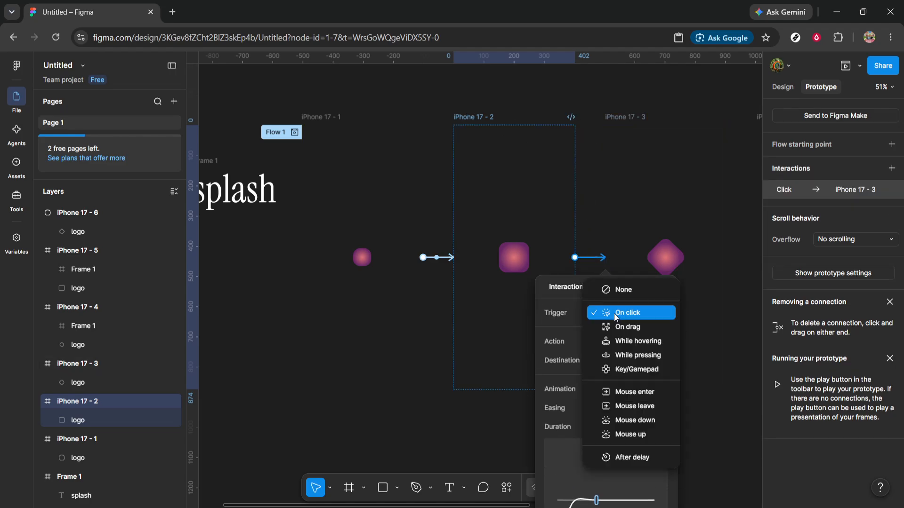
pyautogui.click(621, 313)
pyautogui.click(621, 311)
pyautogui.click(621, 456)
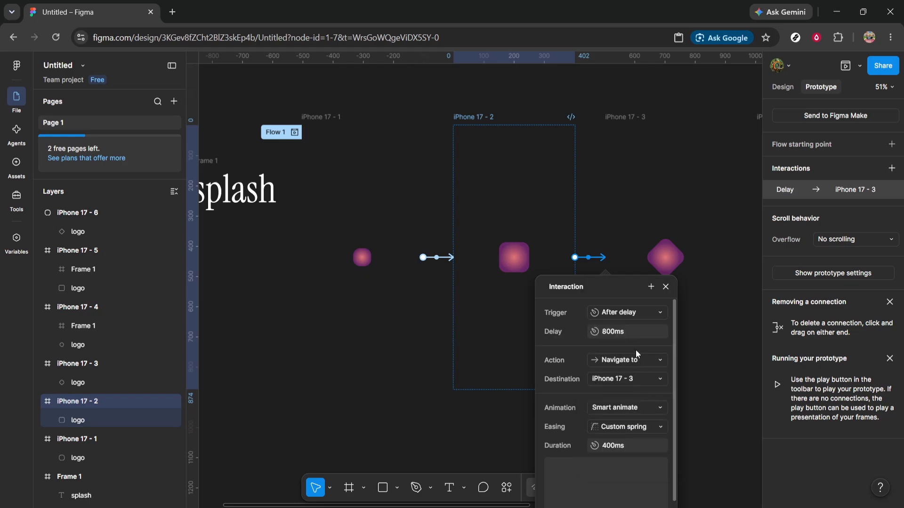
pyautogui.click(631, 328)
pyautogui.write('1ms')
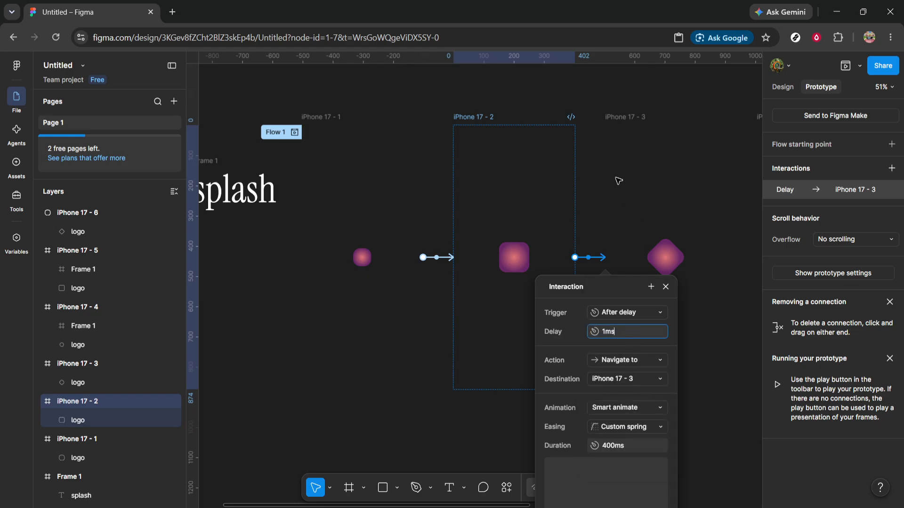
# Step: Connect iPhone 17 - 3 to iPhone 17 - 4 with an After delay trigger of 1 ms
pyautogui.click(621, 117)
pyautogui.hscroll(1, 622, 134)
pyautogui.hscroll(5, 625, 137)
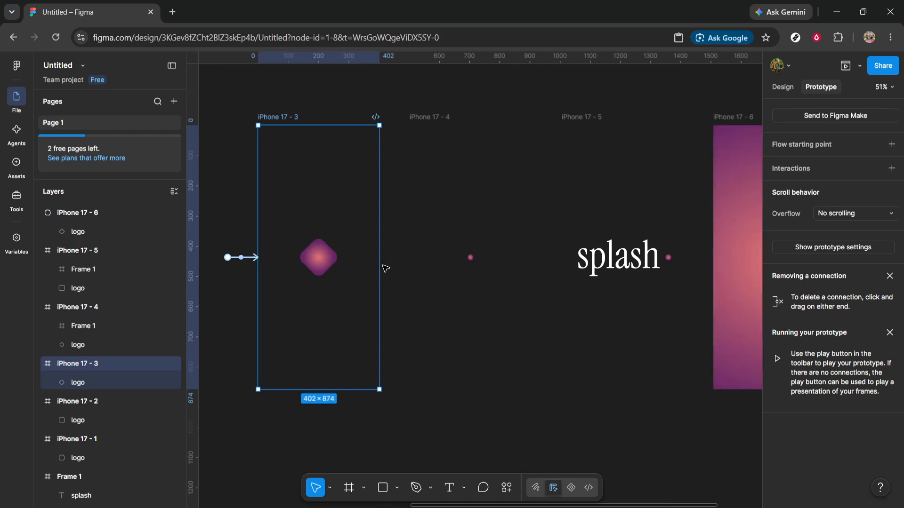
pyautogui.moveTo(379, 258); pyautogui.dragTo(424, 264)
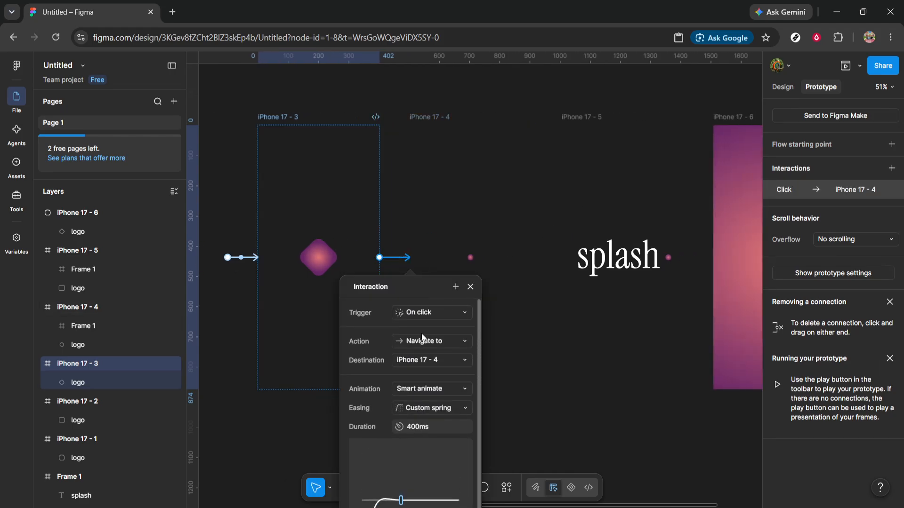
pyautogui.click(423, 313)
pyautogui.click(423, 456)
pyautogui.click(447, 332)
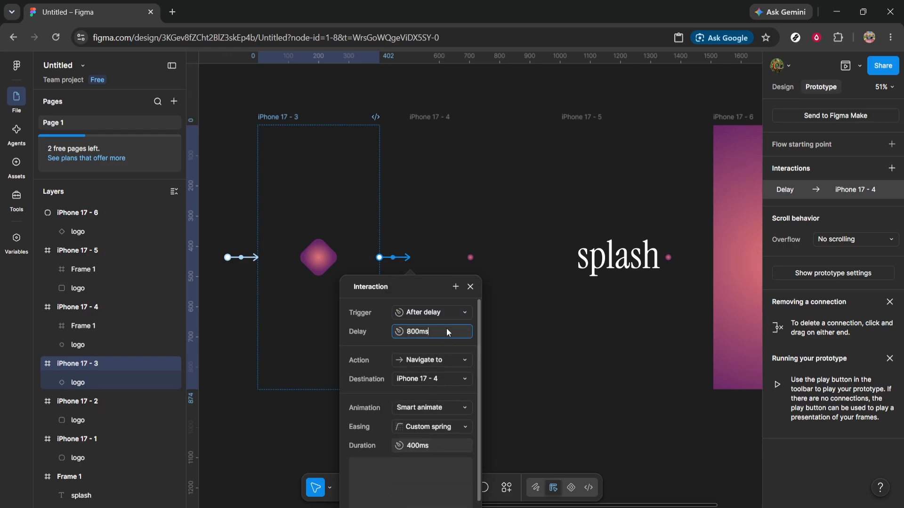
pyautogui.hotkey('ctrl', 'a')
pyautogui.write('1ms')
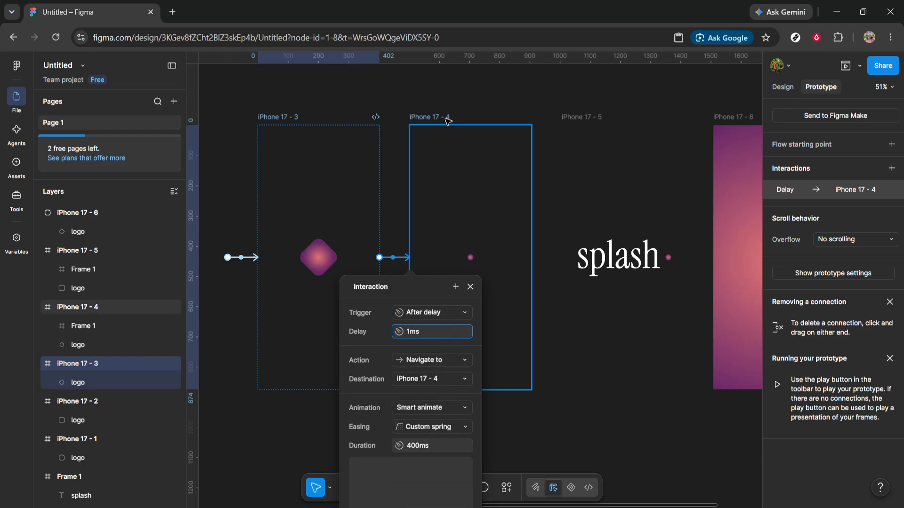
# Step: Connect iPhone 17 - 4 to iPhone 17 - 5 with an After delay trigger of 1 ms
pyautogui.click(448, 121)
pyautogui.moveTo(560, 260); pyautogui.dragTo(564, 262)
pyautogui.click(573, 314)
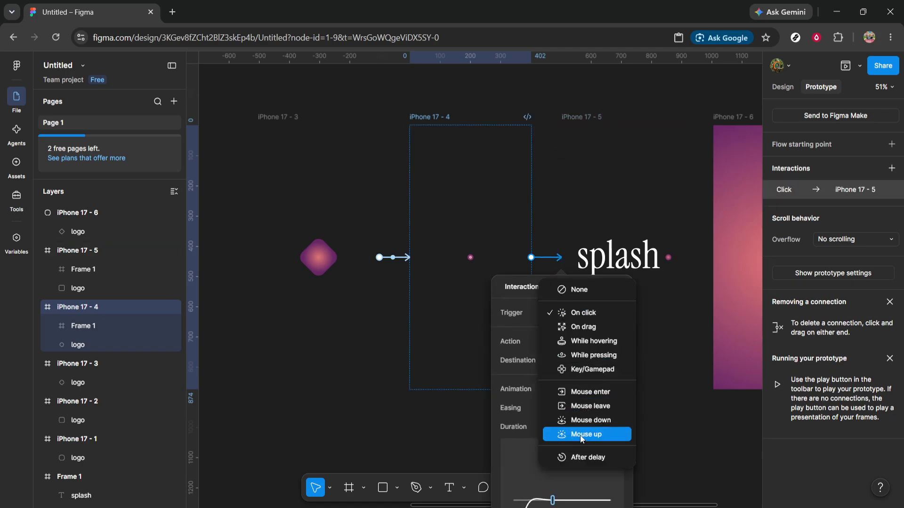
pyautogui.click(586, 457)
pyautogui.click(587, 335)
pyautogui.write('1m')
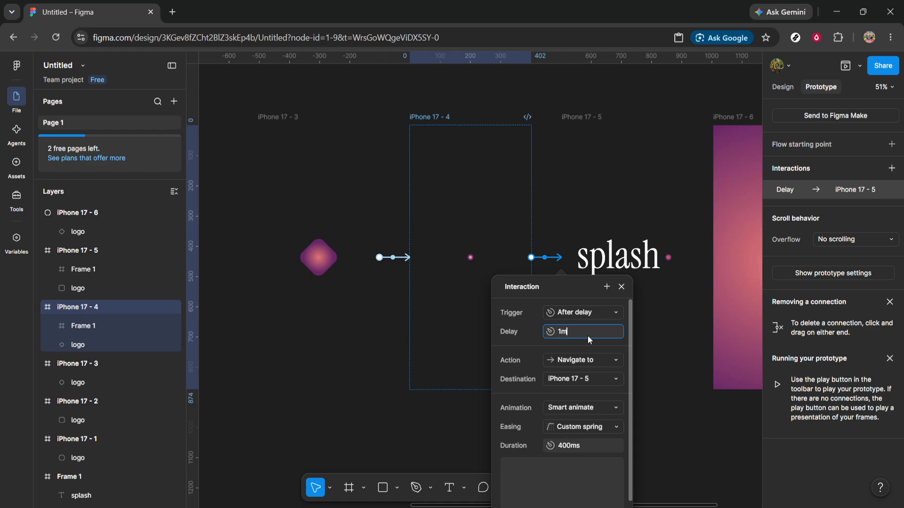
pyautogui.write('s')
# Step: Connect iPhone 17 - 5 to iPhone 17 - 6 with an After delay trigger of 1 ms
pyautogui.click(573, 119)
pyautogui.hscroll(5, 585, 151)
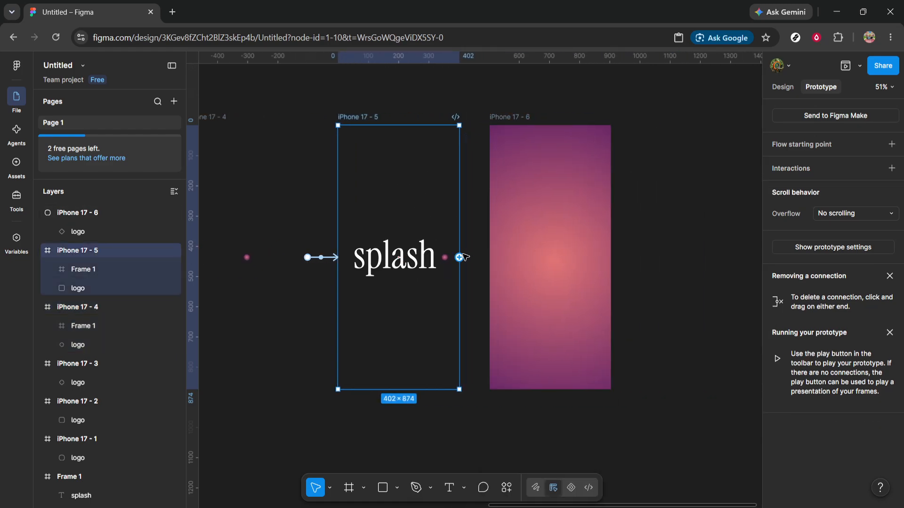
pyautogui.moveTo(459, 257); pyautogui.dragTo(493, 259)
pyautogui.click(503, 312)
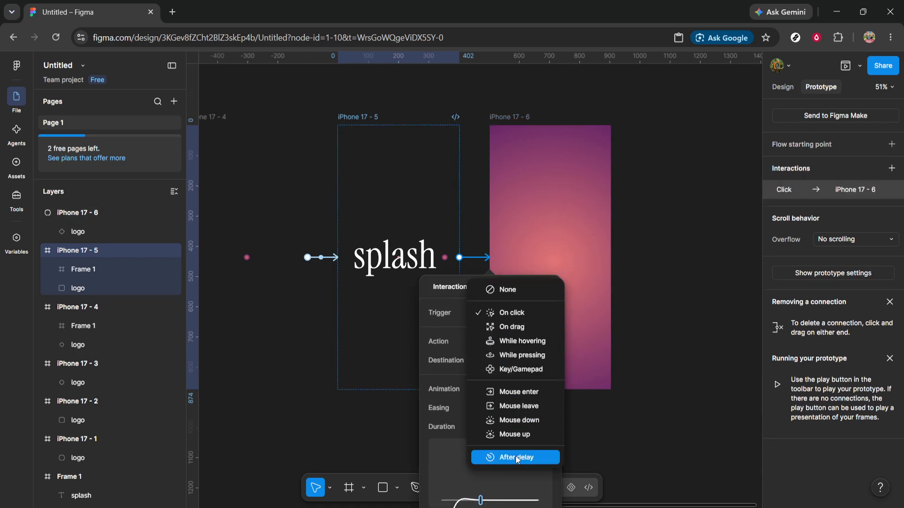
pyautogui.click(516, 457)
pyautogui.click(522, 333)
pyautogui.write('1m')
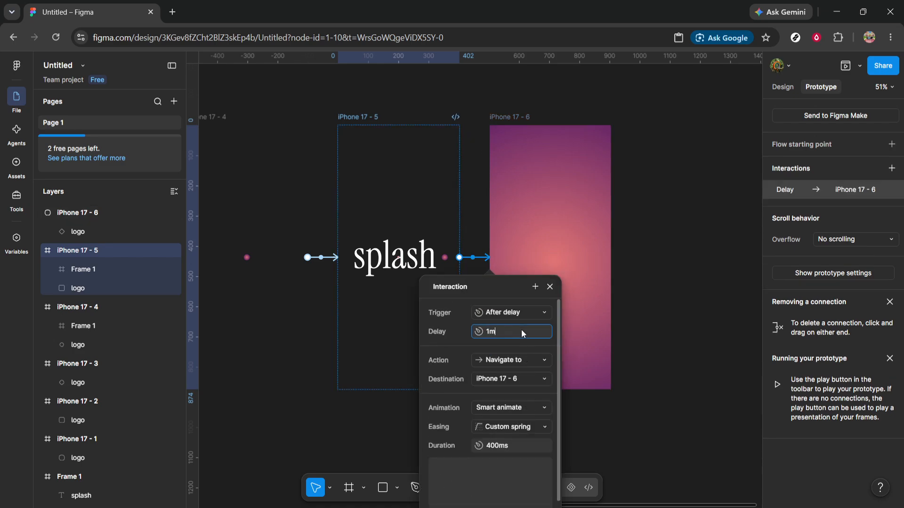
pyautogui.write('s')
pyautogui.click(521, 118)
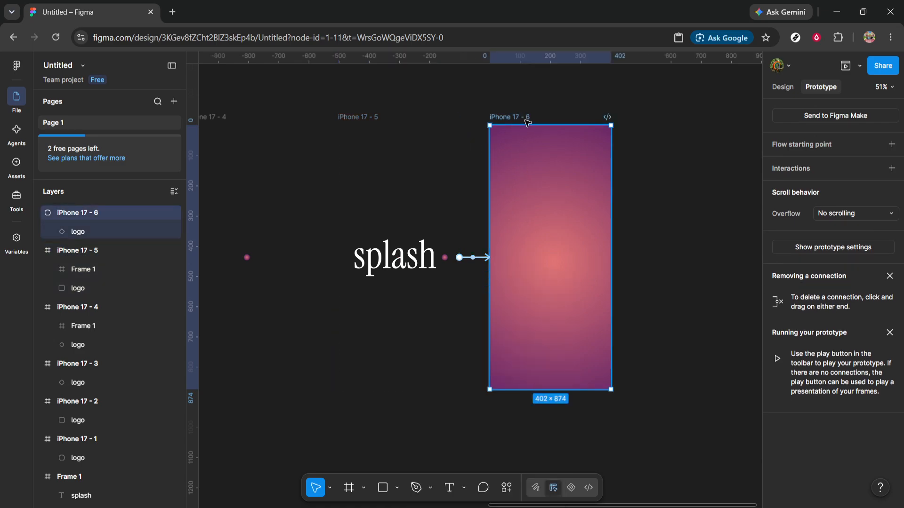